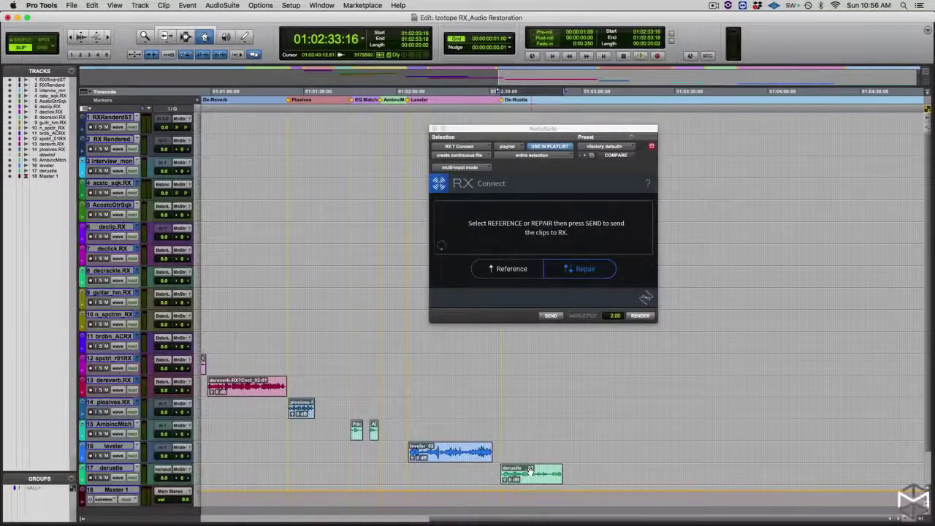
Select the clip on the derustle track and expand it to fill the edit window.
left_click(530, 471)
key("ctrl+Up")
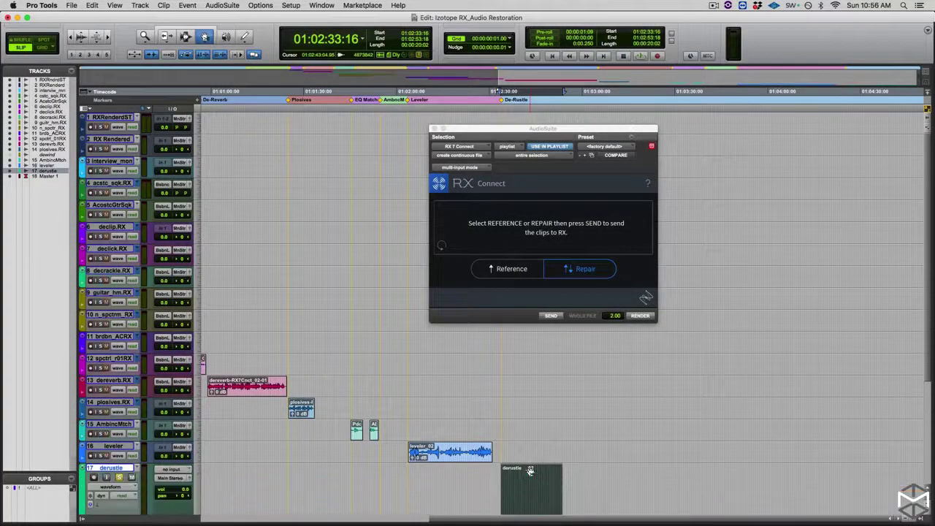
key("ctrl+e")
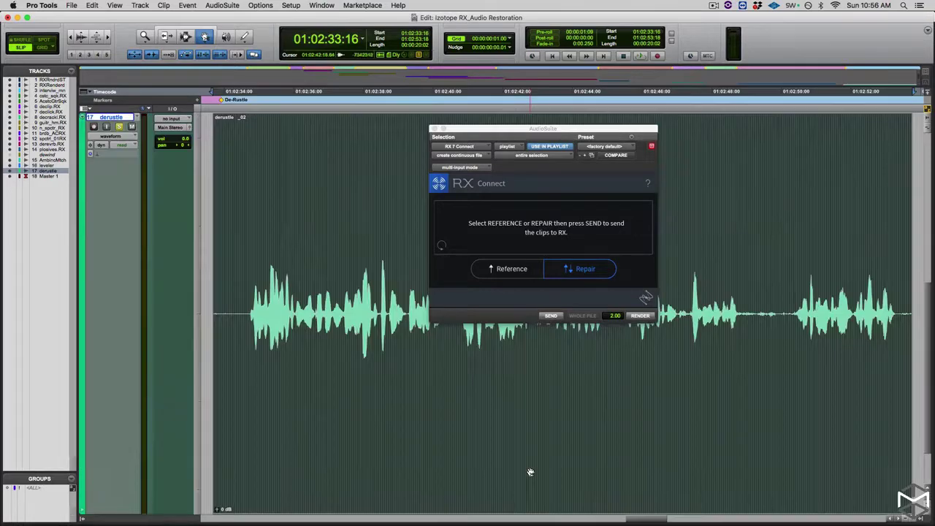
Move the RX Connect window clear of the waveform and play the derustle clip through.
key("space")
key("space")
left_click_drag(496, 131, 658, 18)
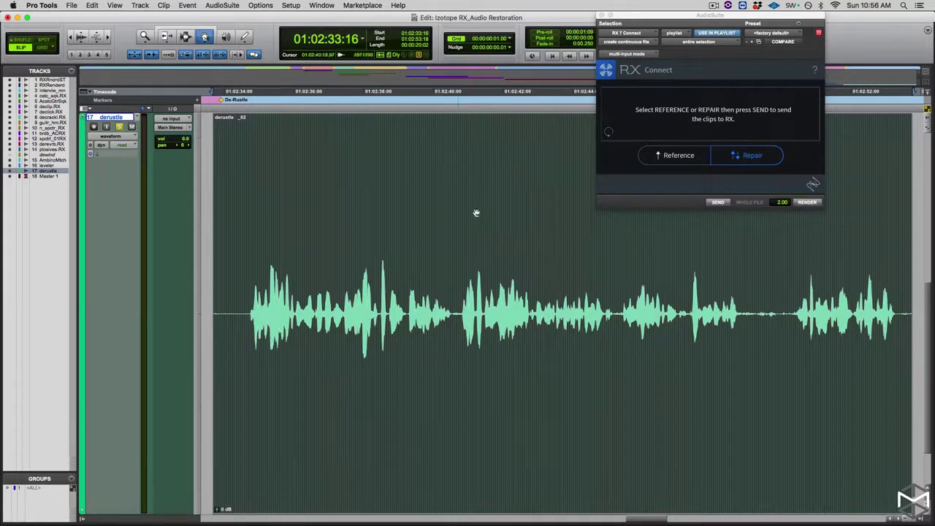
key("space")
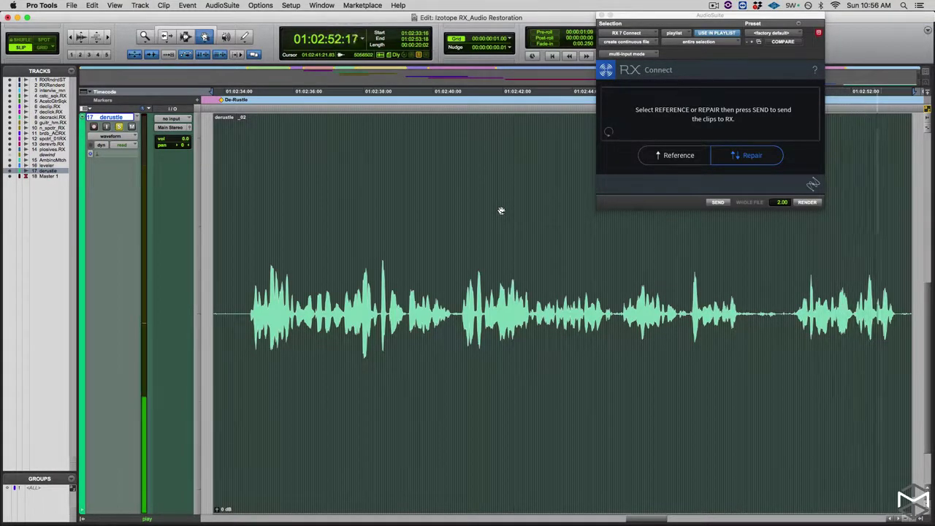
key("space")
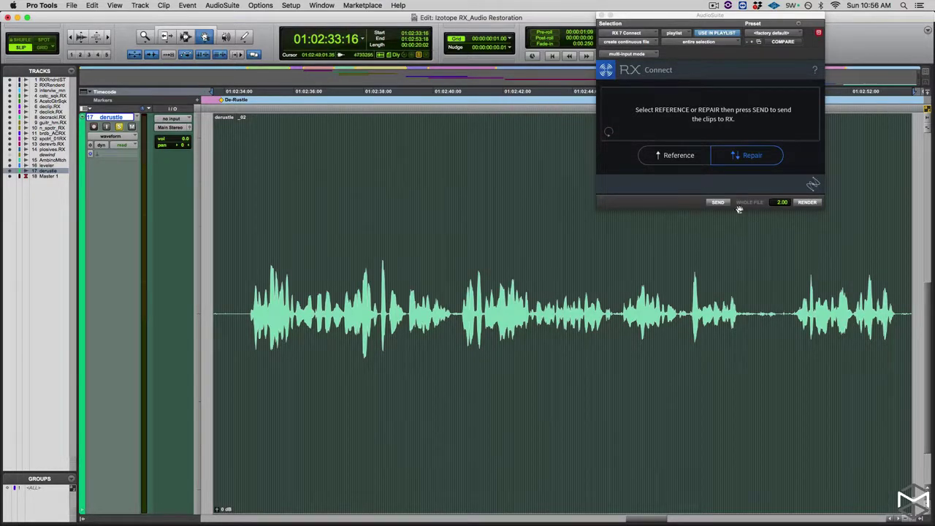
Duplicate the derustle track's playlist under the name "derustle .RX".
left_click(745, 156)
left_click(716, 202)
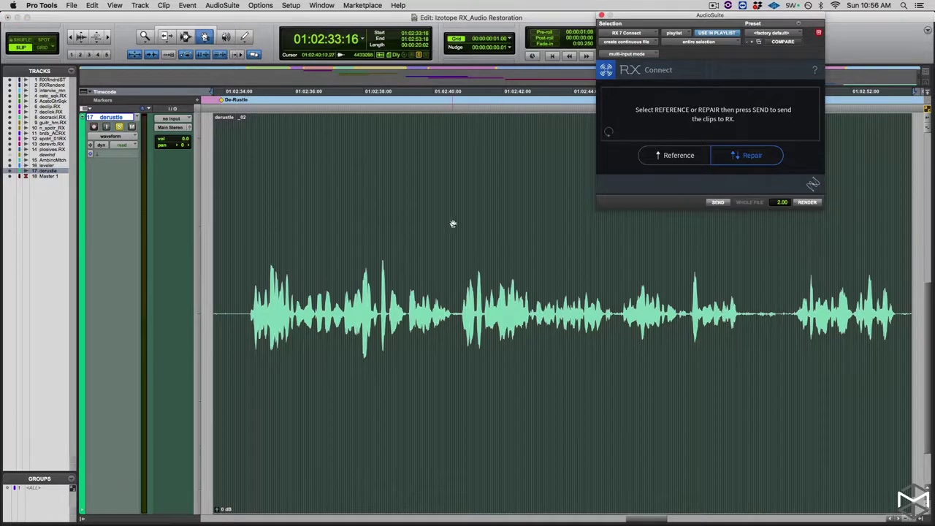
key("ctrl+super+backslash")
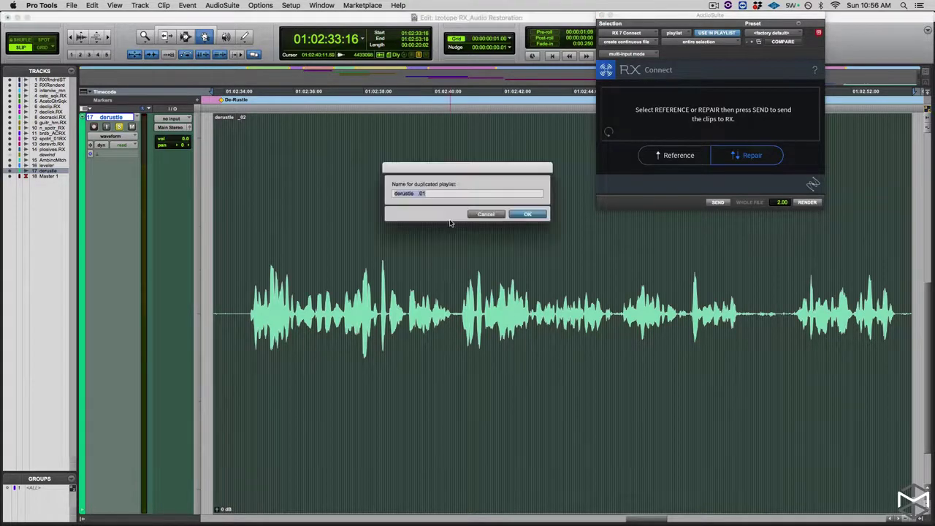
key("Right")
key("Return")
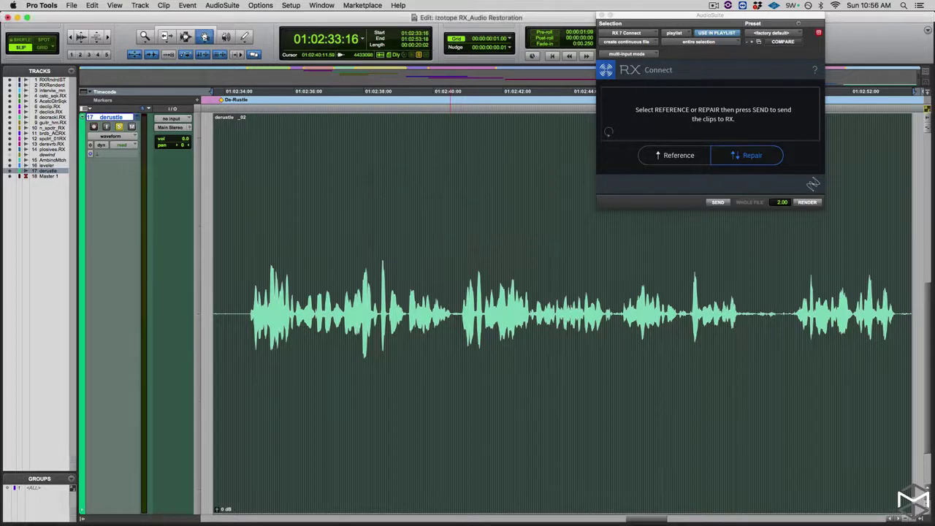
Switch the track back to the original derustle playlist and send the clip to RX in Repair mode.
left_click(749, 161)
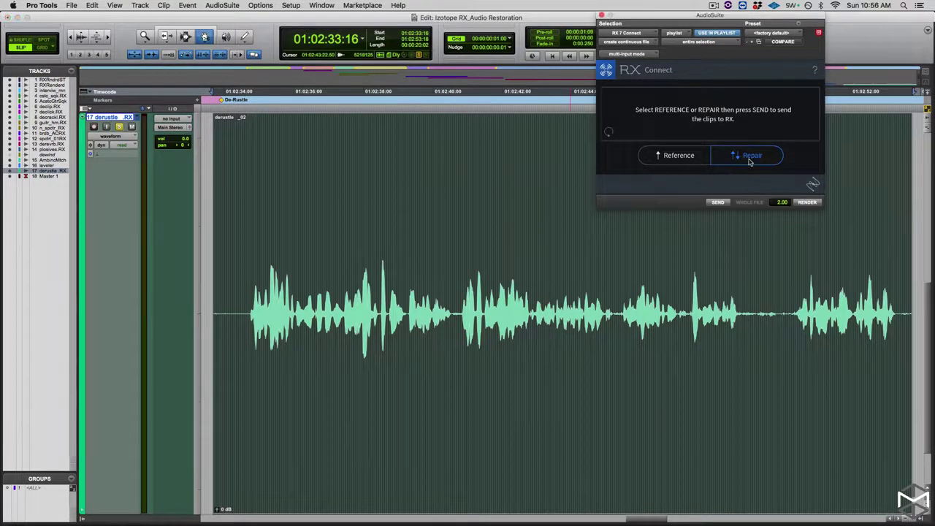
left_click(136, 119)
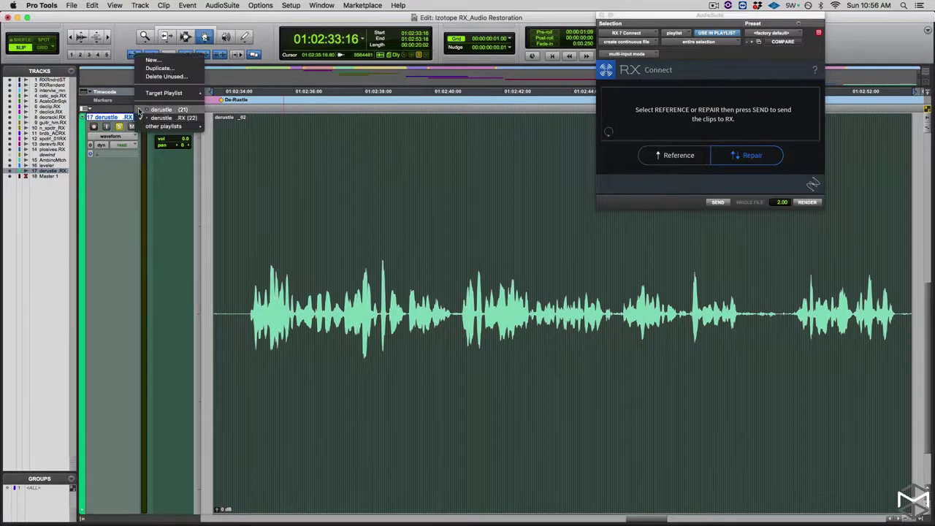
left_click(174, 125)
left_click(768, 162)
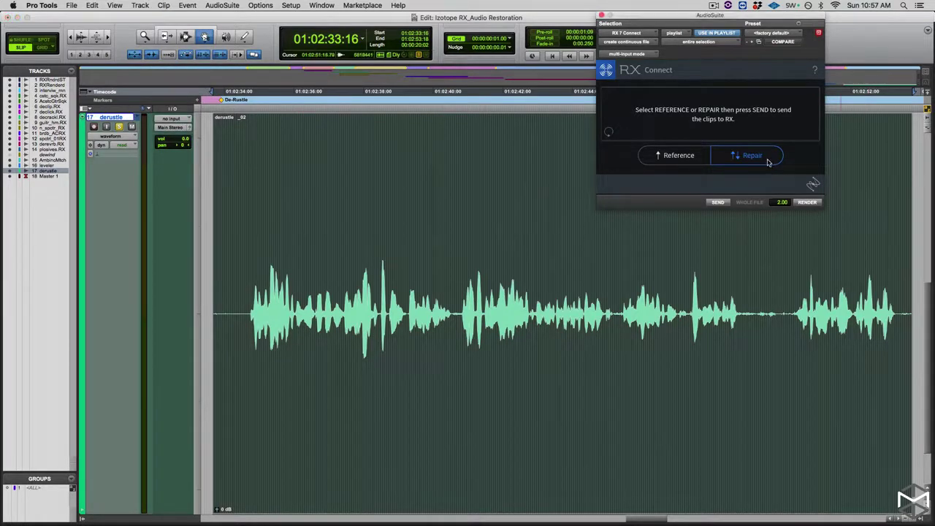
left_click(719, 203)
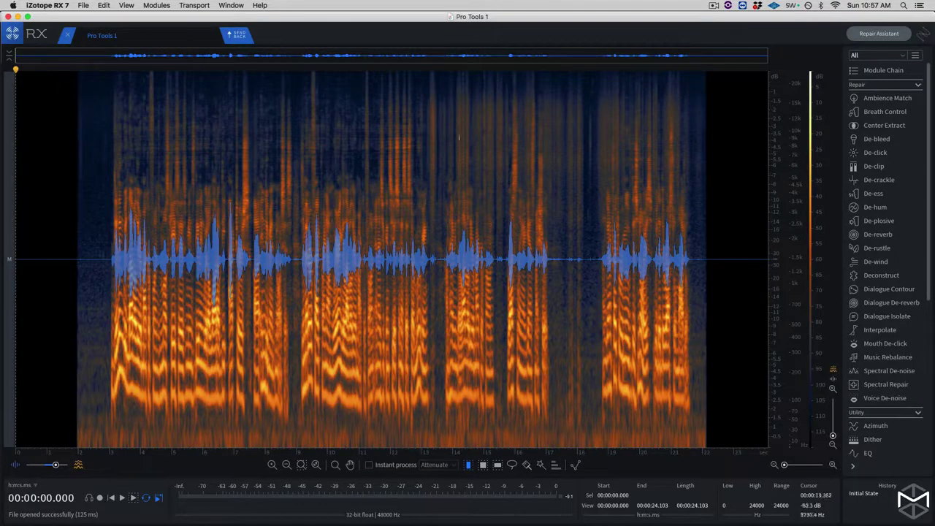
Play the recording in RX and listen again to the passage starting at about 11.5 seconds.
key("space")
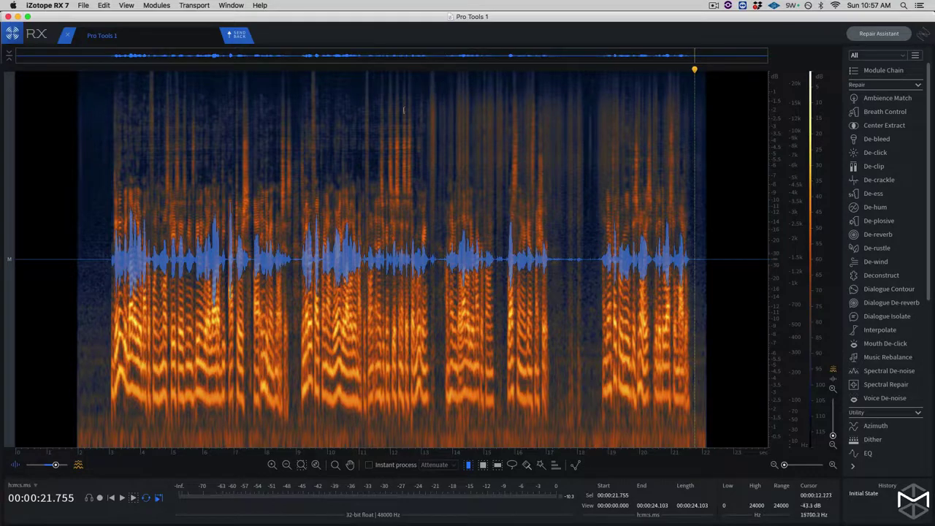
left_click(380, 70)
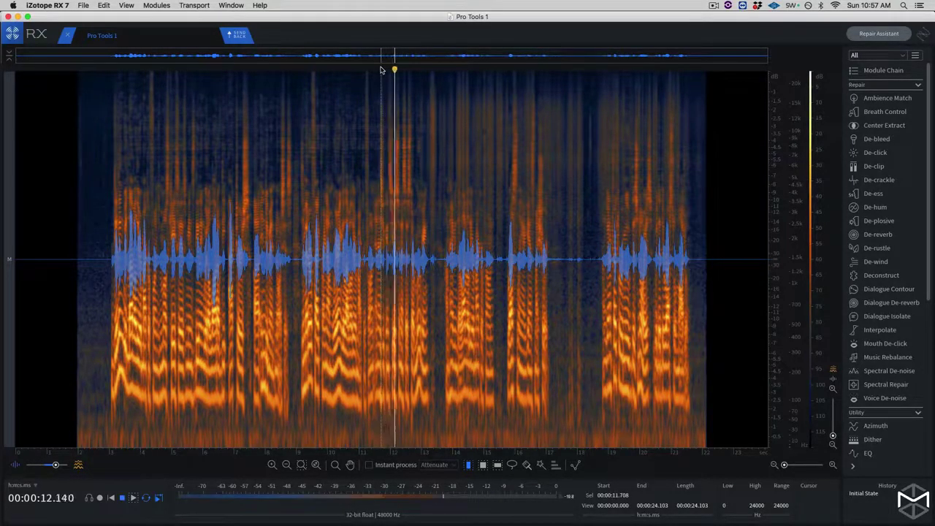
left_click(374, 69)
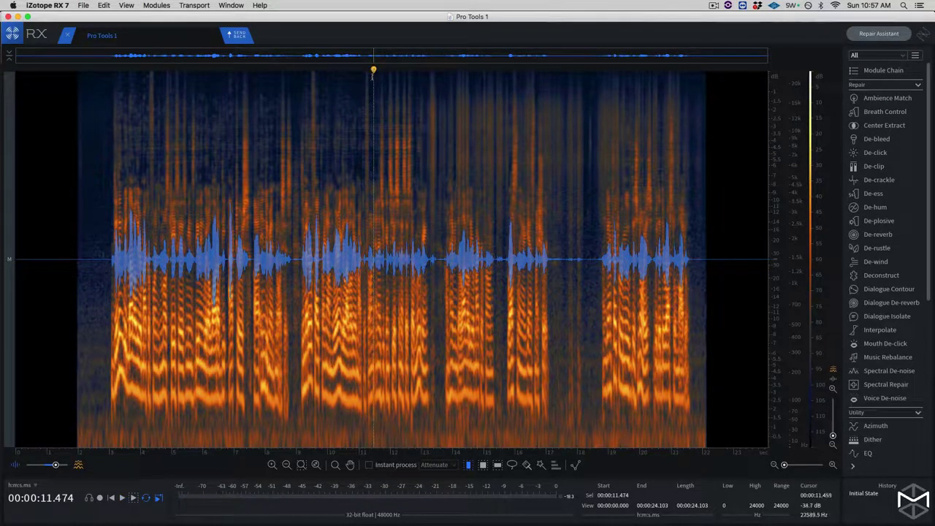
Select the audio from about 11.2 to 22.2 seconds and open the De-rustle module for it.
left_click_drag(373, 76, 712, 146)
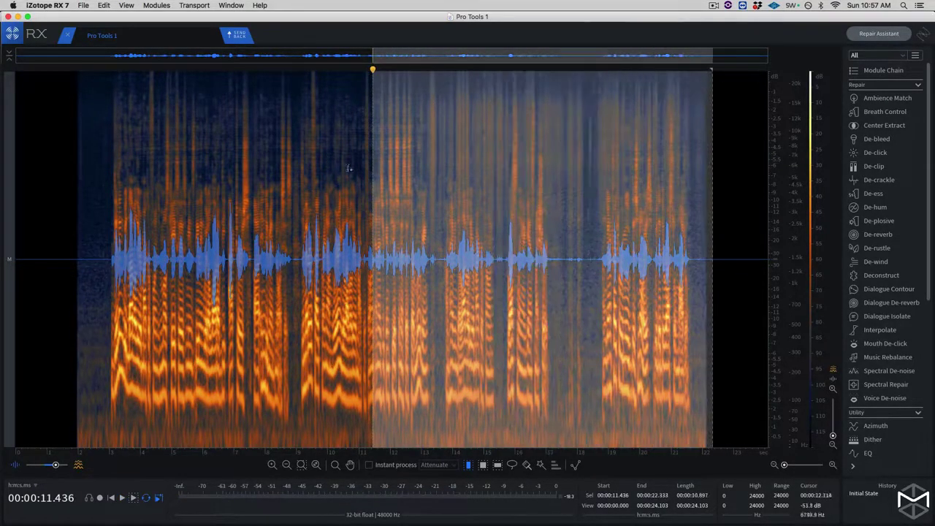
left_click_drag(371, 138, 706, 140)
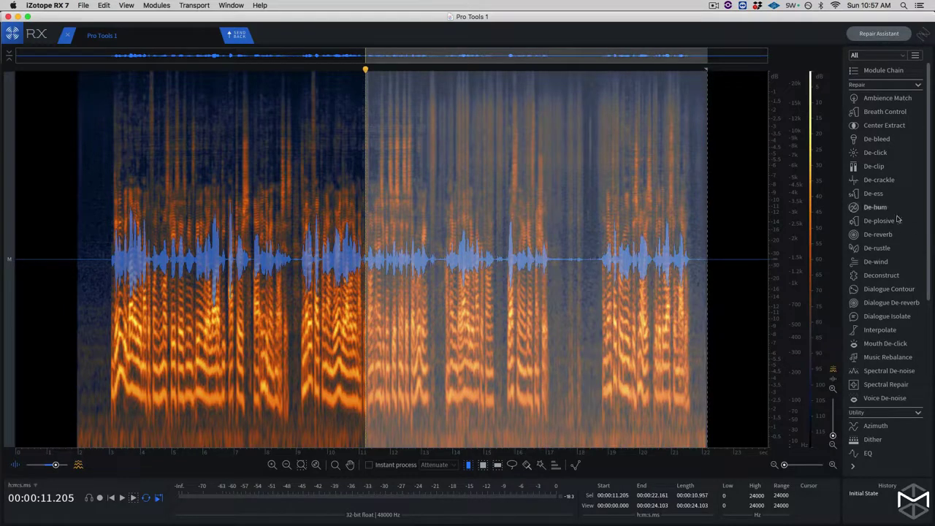
left_click(876, 247)
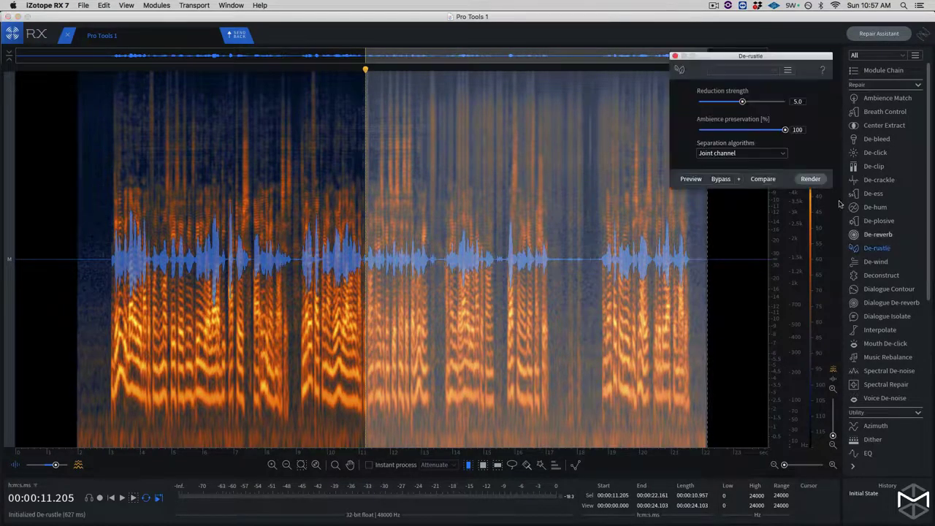
left_click_drag(730, 76, 305, 171)
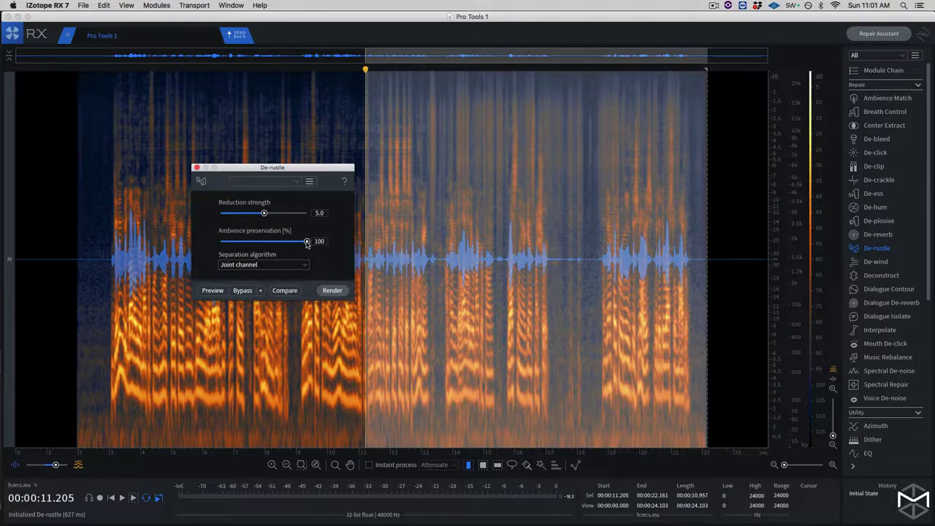
Set the De-rustle reduction strength to 4.0 with ambience preservation at 100 and add these settings to a comparison.
left_click_drag(306, 241, 306, 244)
left_click_drag(306, 244, 306, 244)
left_click_drag(264, 214, 256, 217)
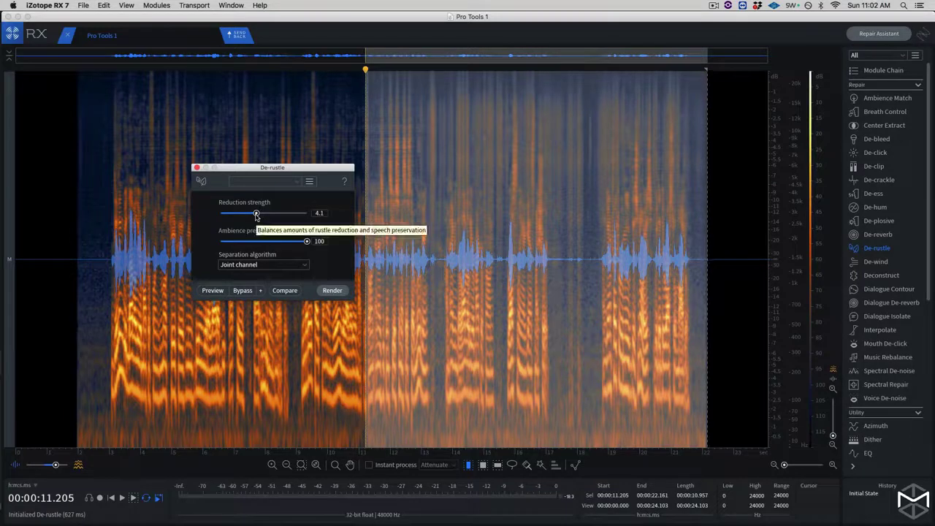
left_click(285, 290)
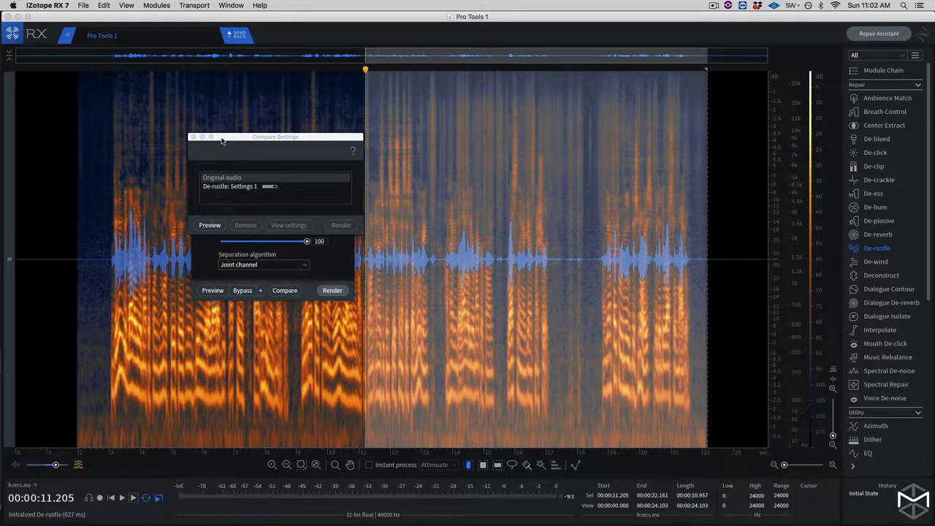
Move the Compare Settings window off the De-rustle controls and preview the first De-rustle version.
left_click_drag(222, 139, 144, 71)
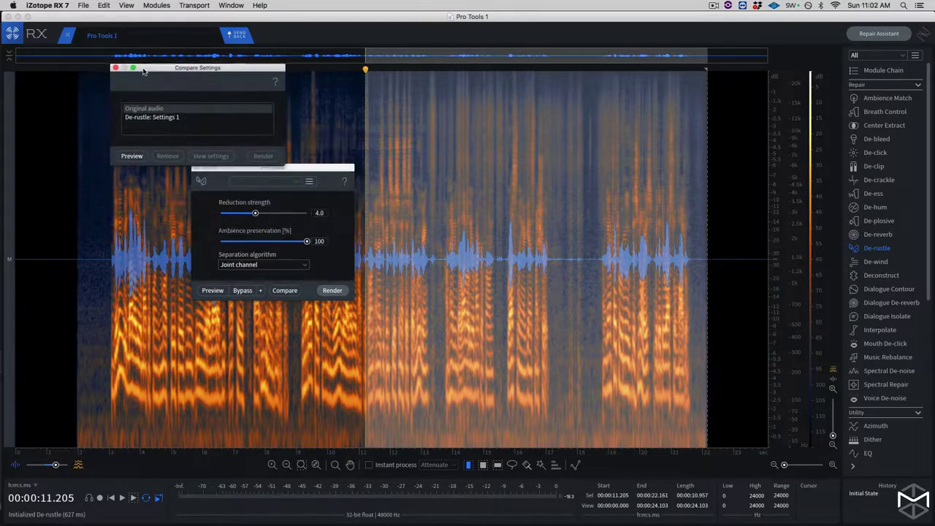
left_click(145, 119)
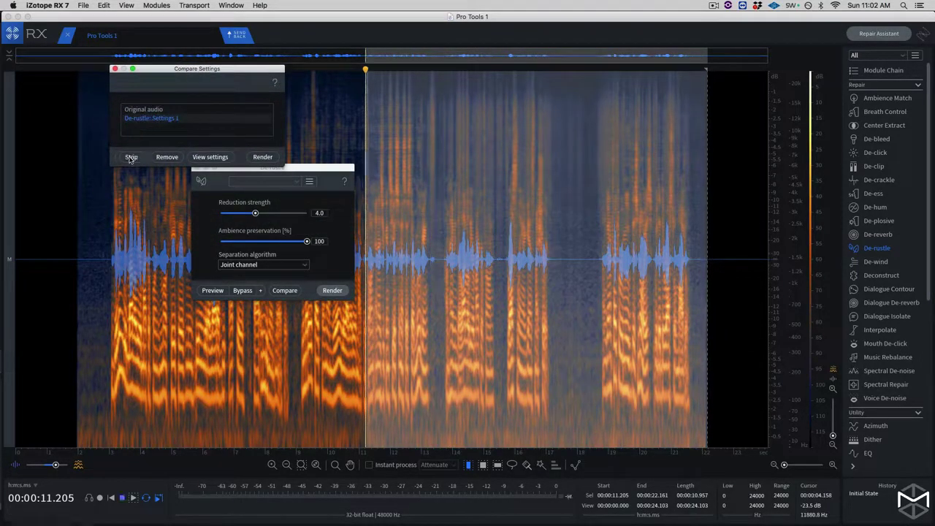
left_click(130, 157)
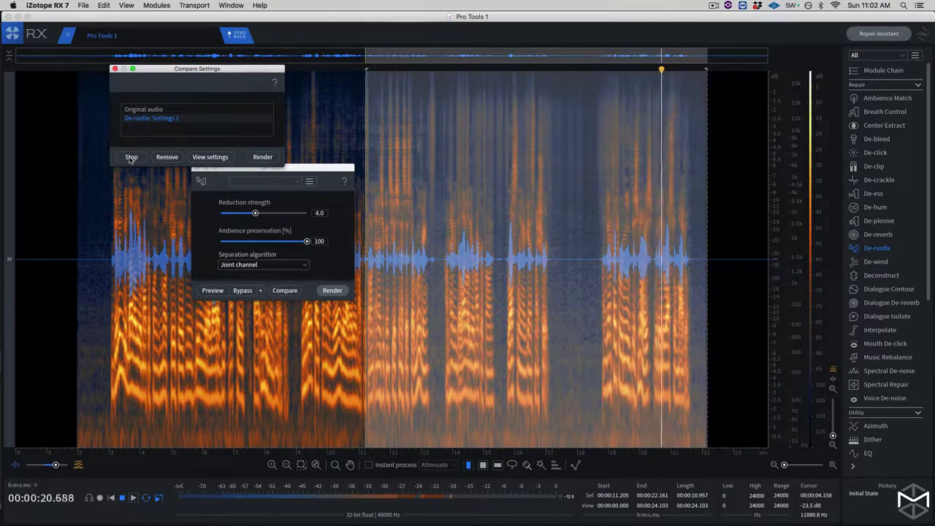
left_click(131, 158)
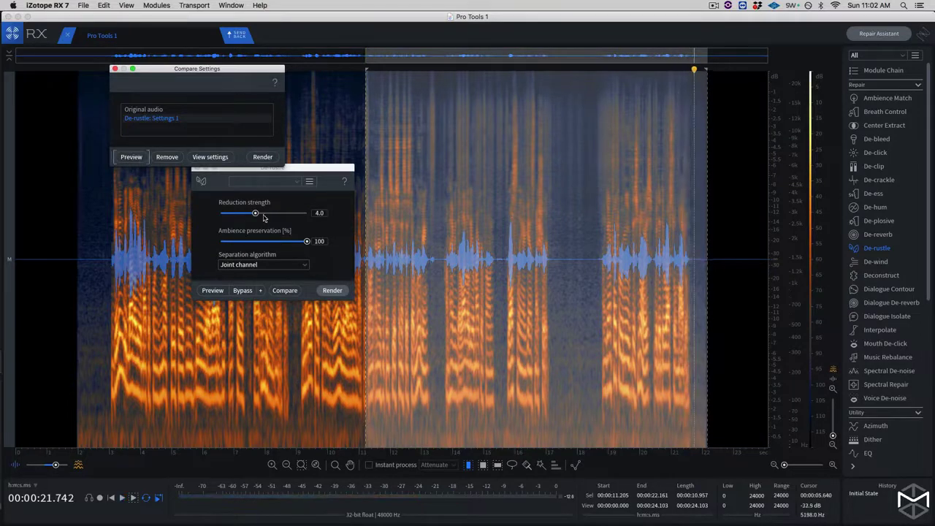
Set the reduction strength to 7.1, add it to the comparison as a second version and preview it.
left_click_drag(256, 214, 261, 214)
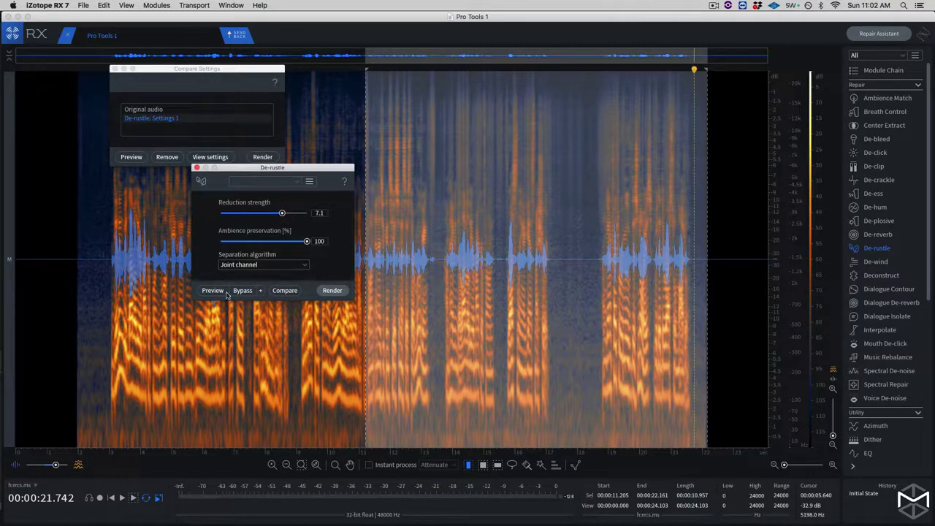
left_click(284, 290)
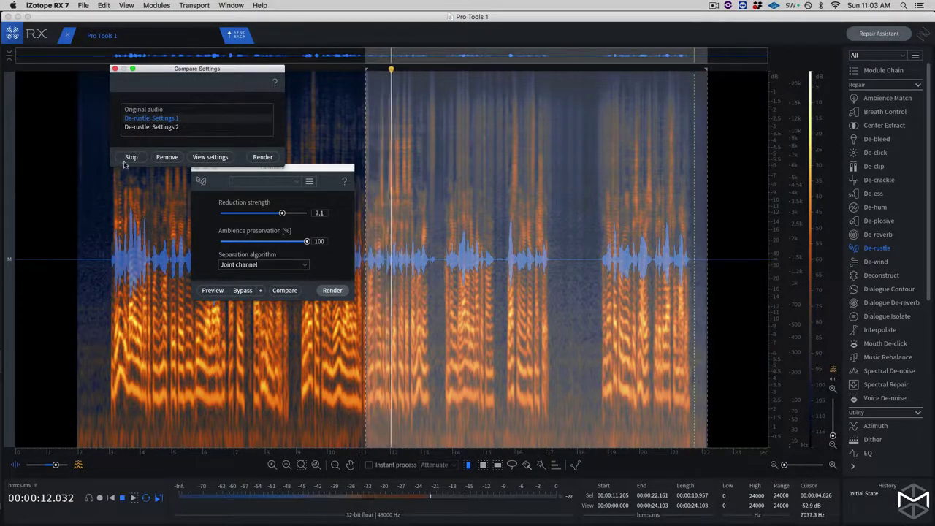
left_click(131, 156)
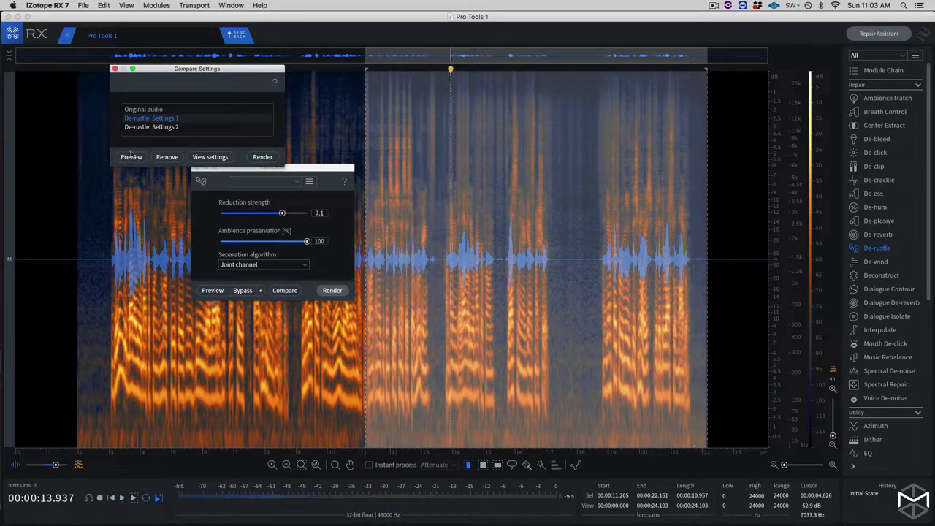
left_click(140, 127)
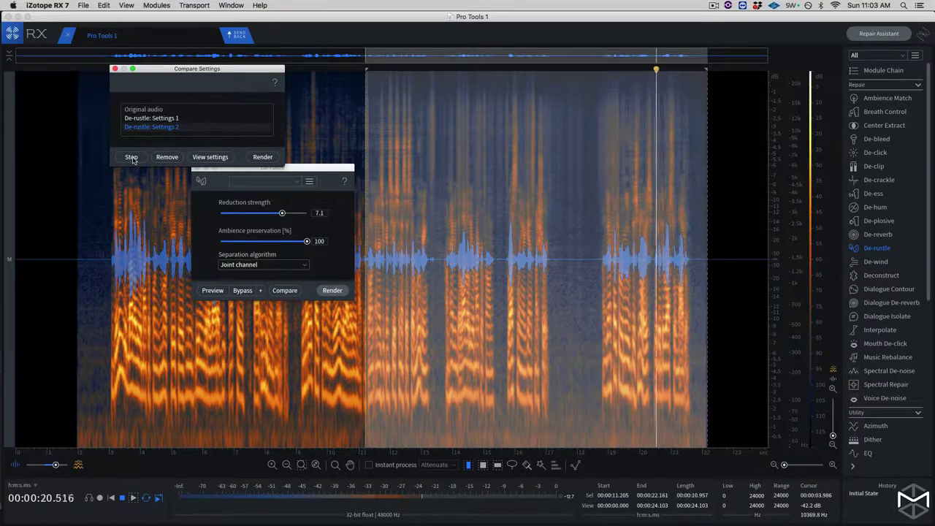
left_click(131, 157)
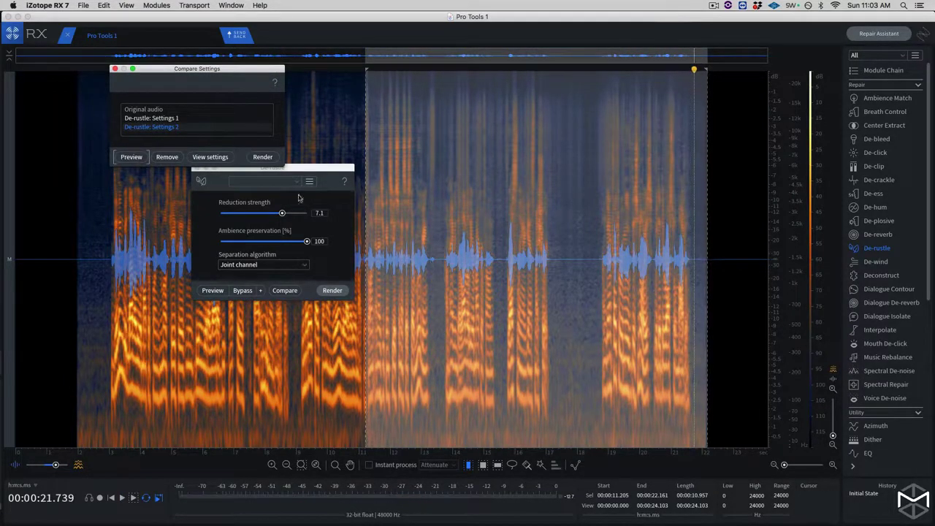
Load the Extreme Rustle preset in De-rustle and add it to the comparison.
left_click(308, 172)
left_click(298, 181)
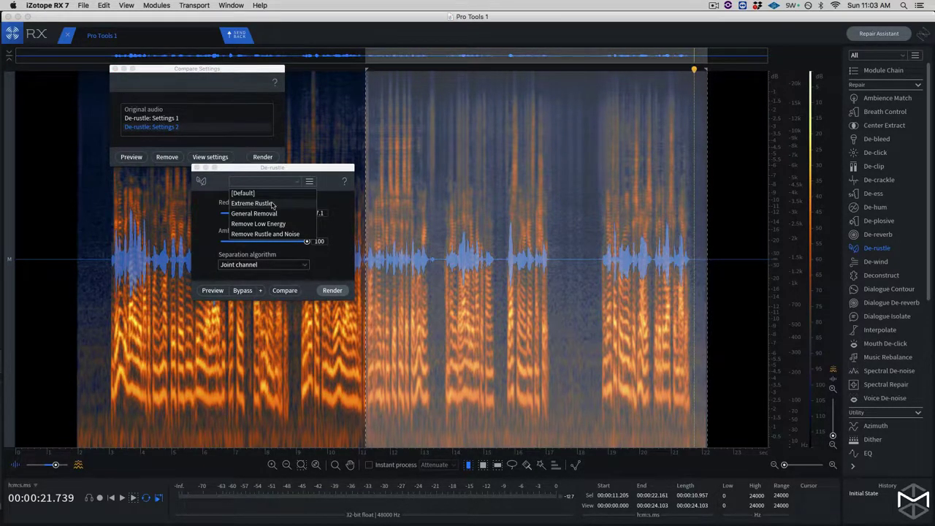
left_click(272, 204)
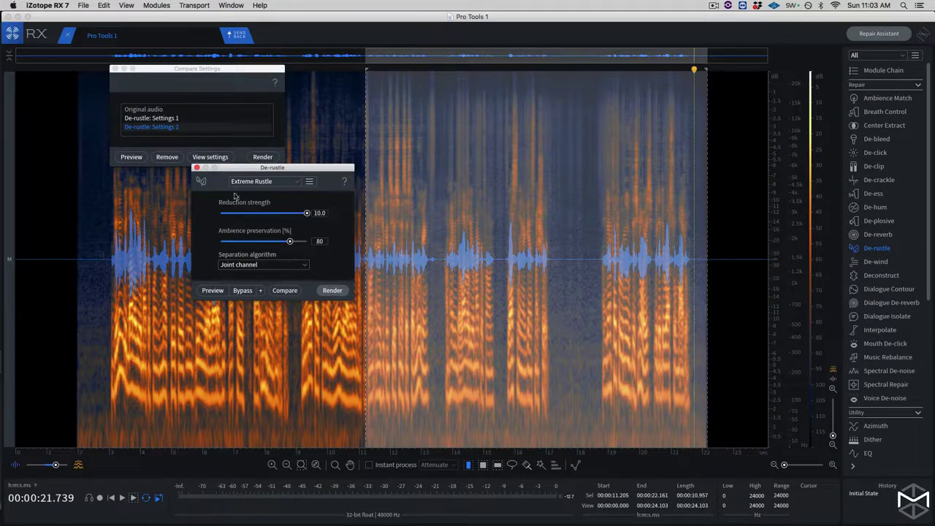
left_click(286, 291)
Preview the Extreme Rustle version in the settings comparison.
scroll(175, 128, "down", 1)
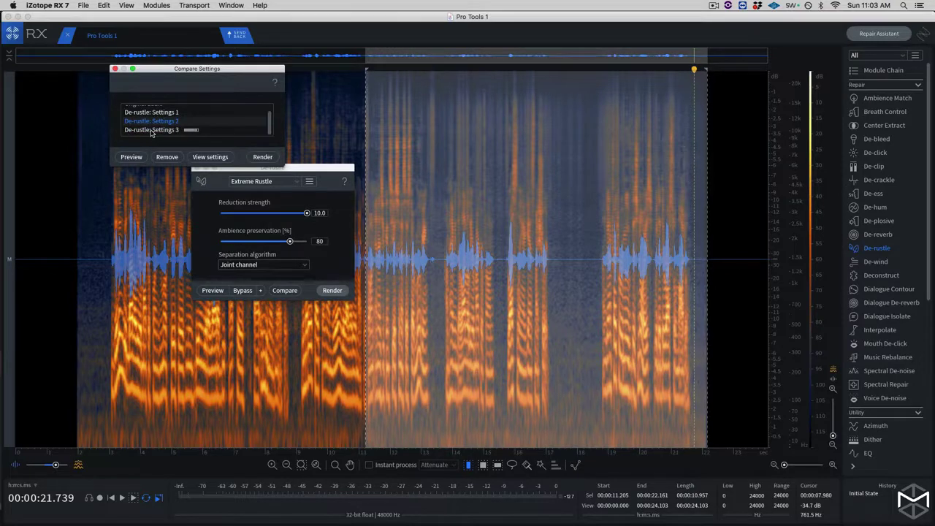
left_click(151, 132)
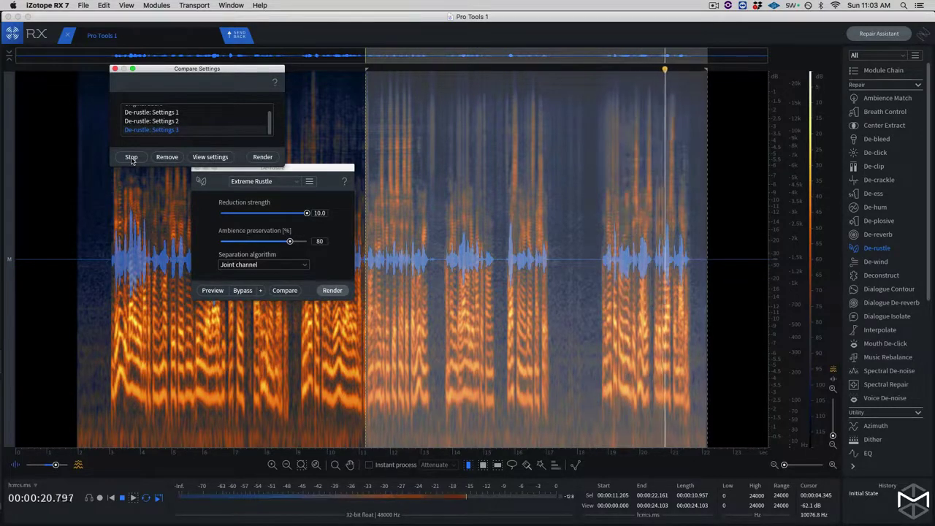
key("space")
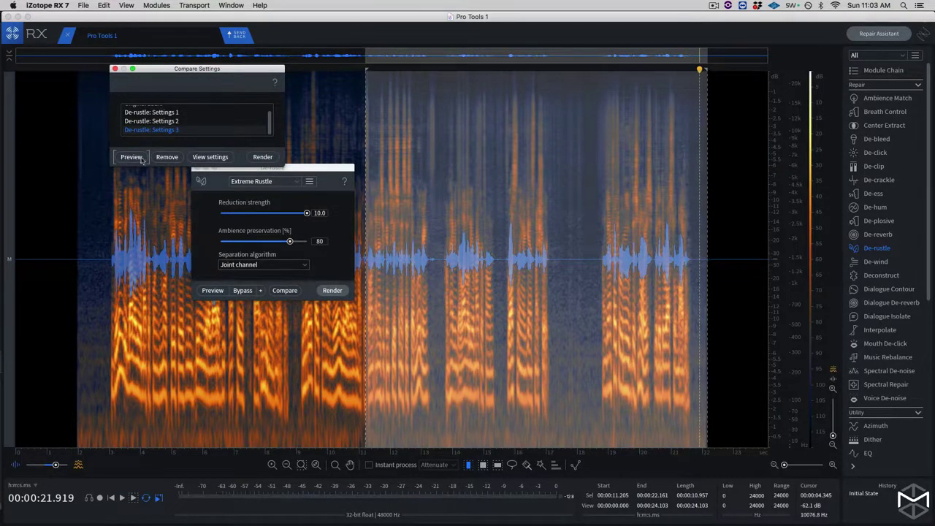
Render the third De-rustle version from the settings comparison and play back the processed selection.
left_click(262, 157)
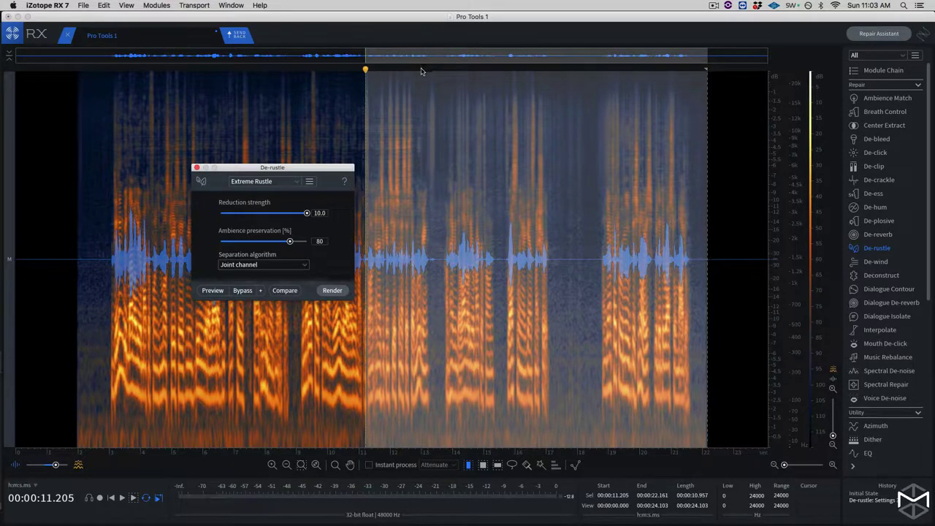
key("space")
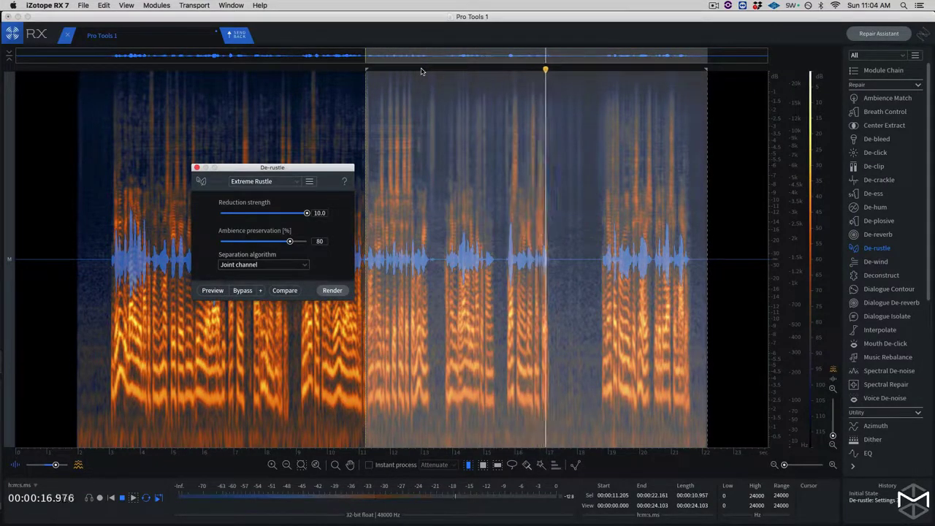
key("space")
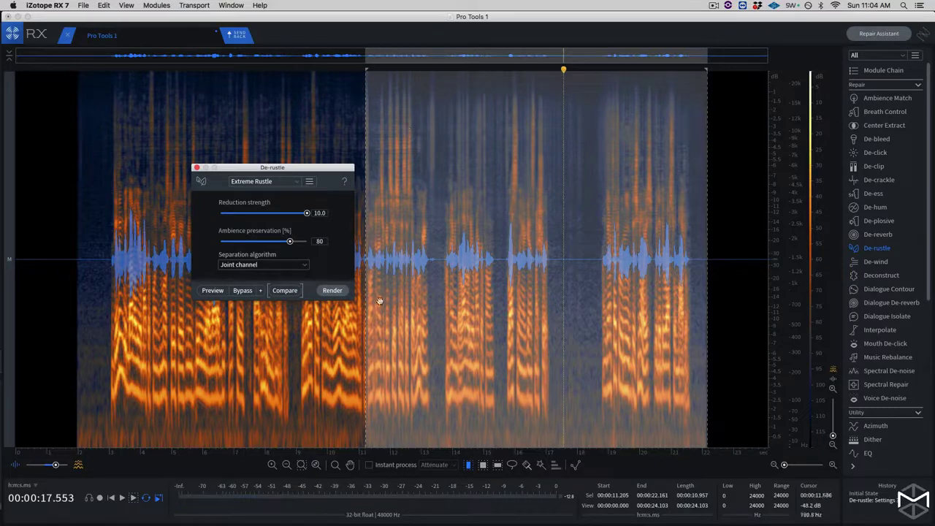
Render another De-rustle pass with the Extreme Rustle preset at reduction strength 10.0 and listen to the selection.
left_click(332, 291)
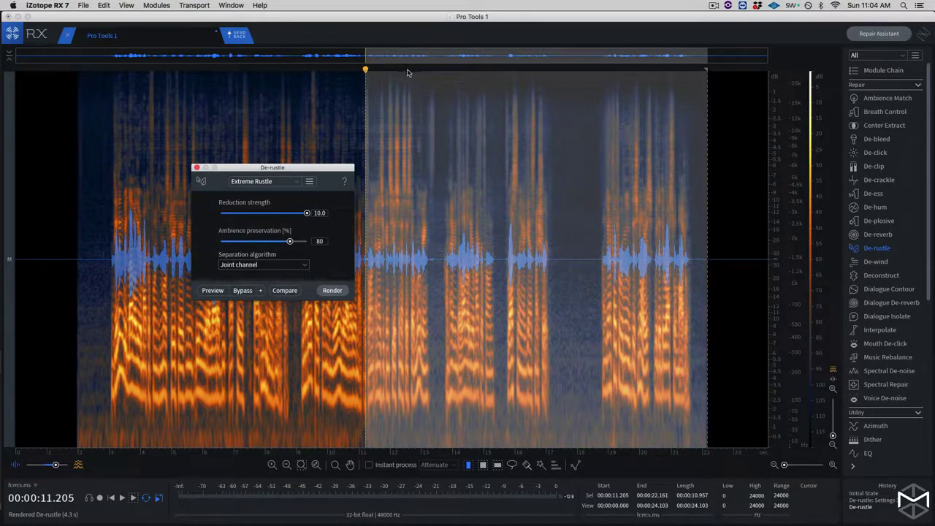
key("space")
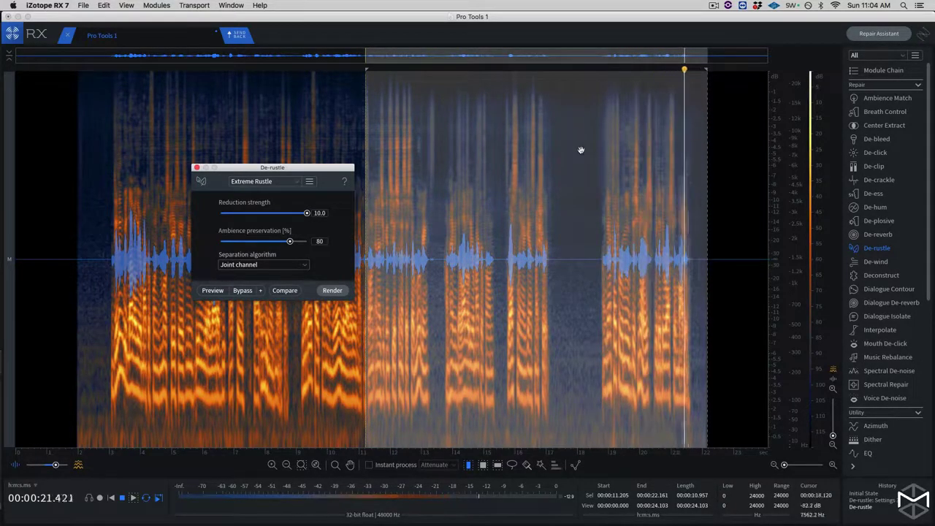
left_click(605, 72)
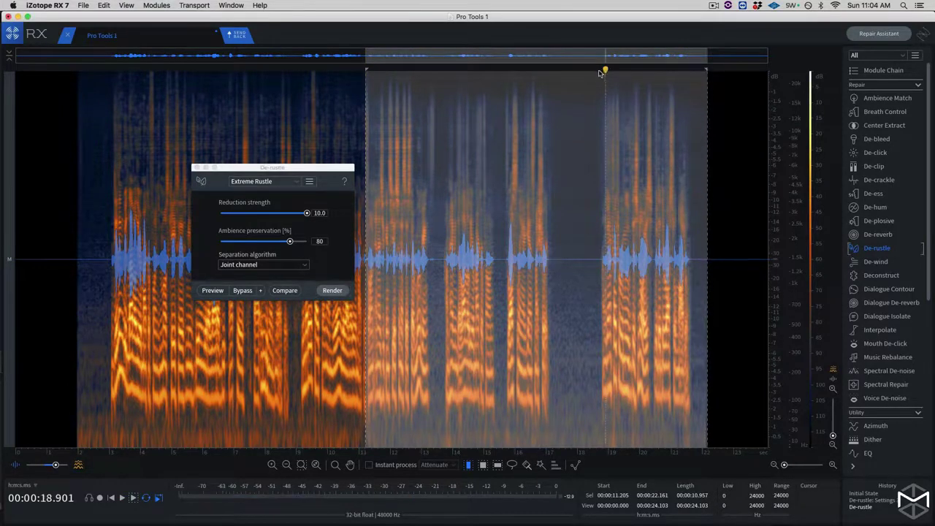
Shorten the selection to start at about 18.65 s and render two De-rustle passes on it at reduction strength 7.0, playing each.
left_click_drag(367, 70, 599, 90)
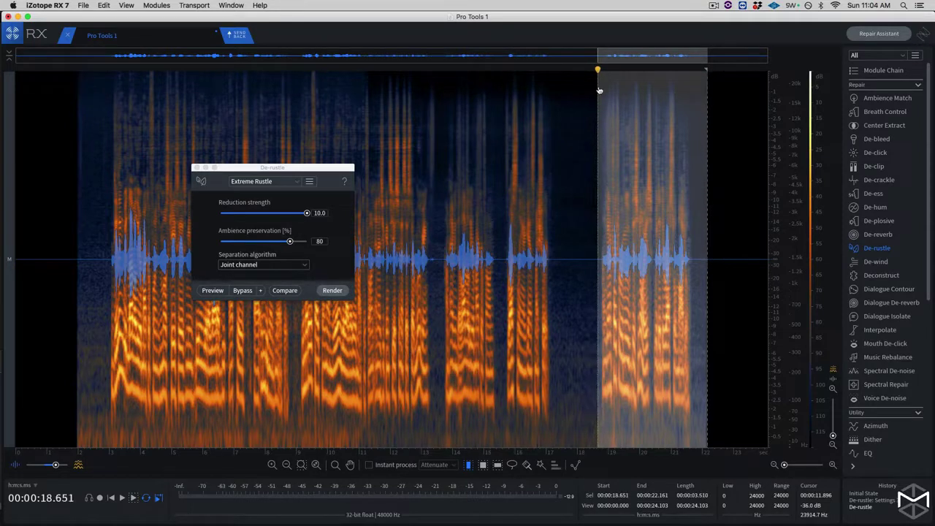
left_click_drag(305, 216, 300, 216)
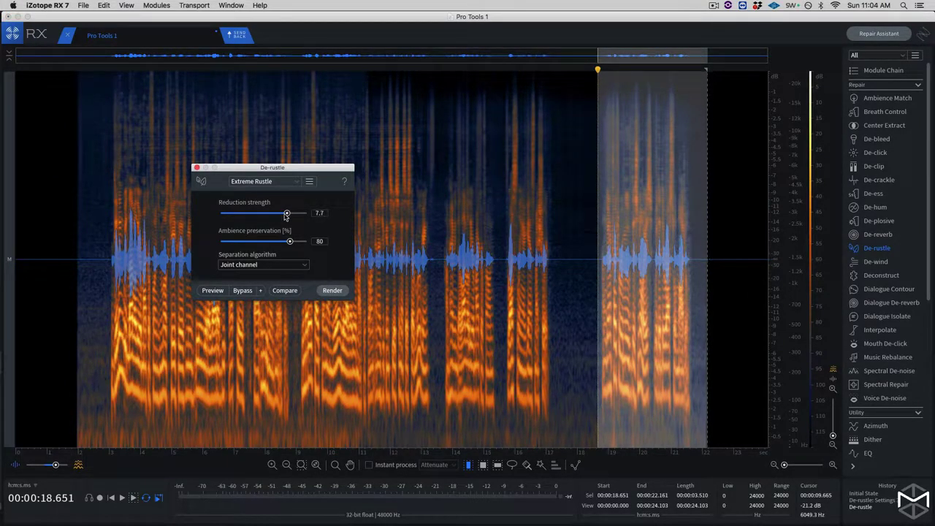
left_click_drag(286, 215, 285, 215)
left_click(331, 291)
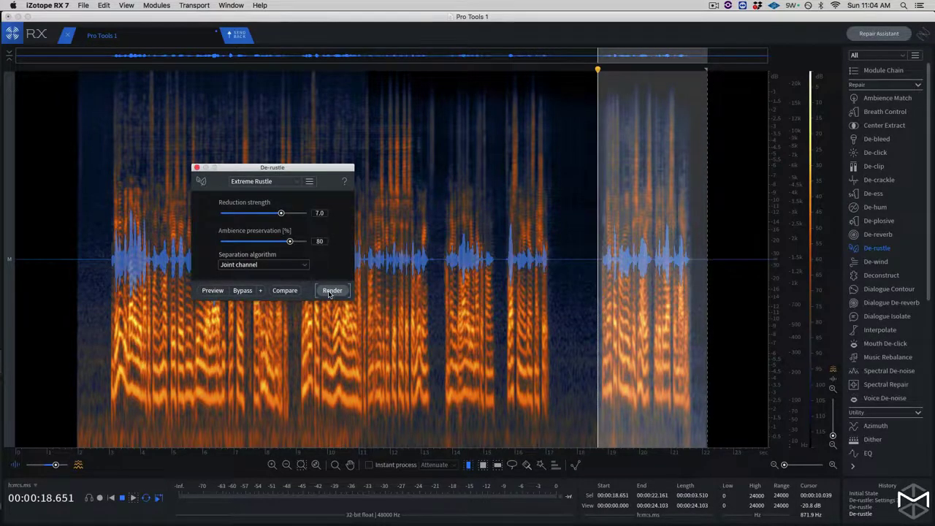
key("space")
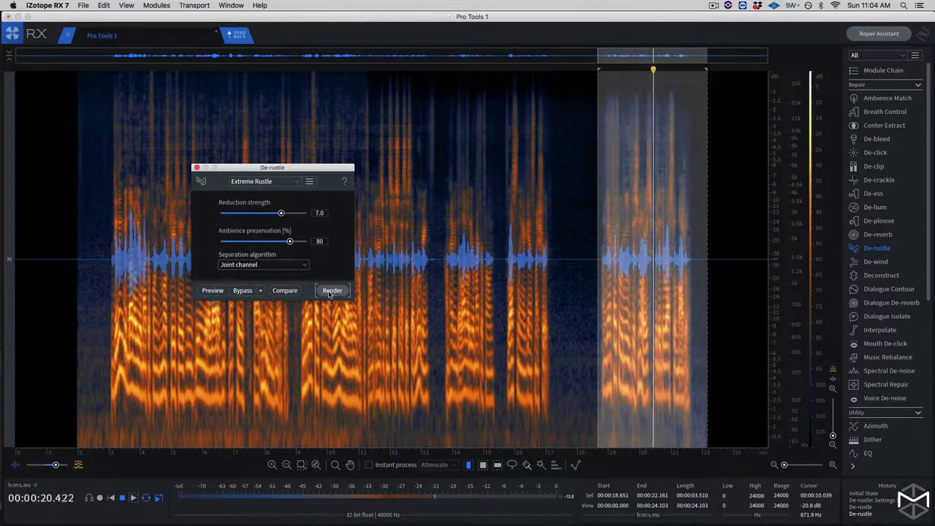
left_click(332, 291)
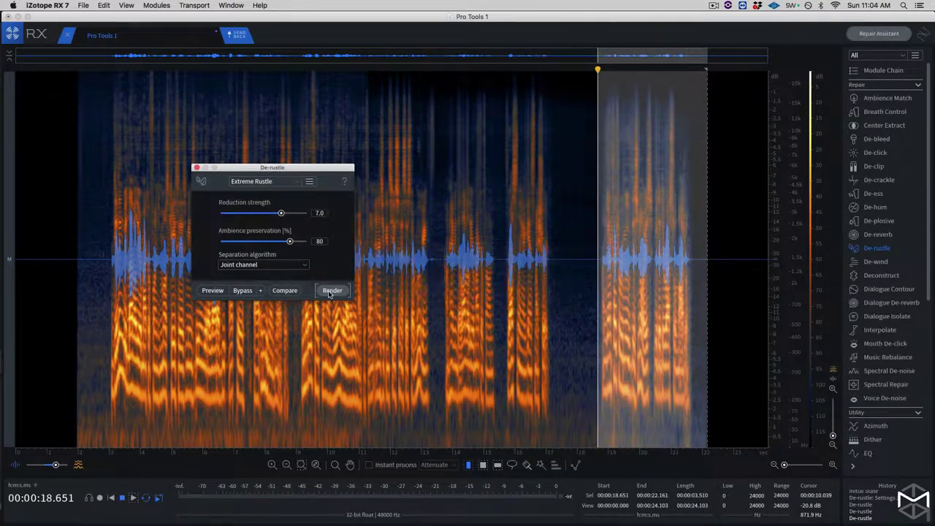
key("space")
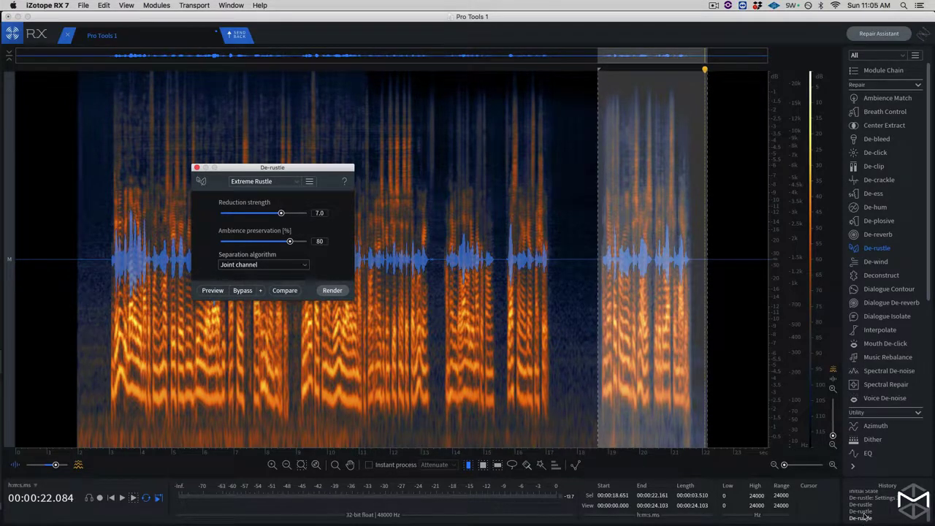
Compare by ear the initial state in the history with the latest De-rustle state, played from about 11.5 to 22.0 s.
left_click(929, 510)
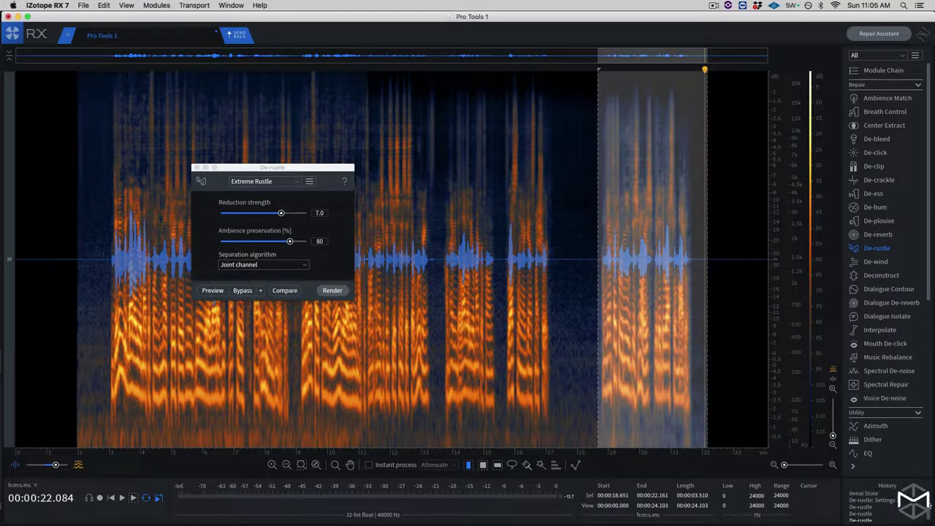
left_click(879, 495)
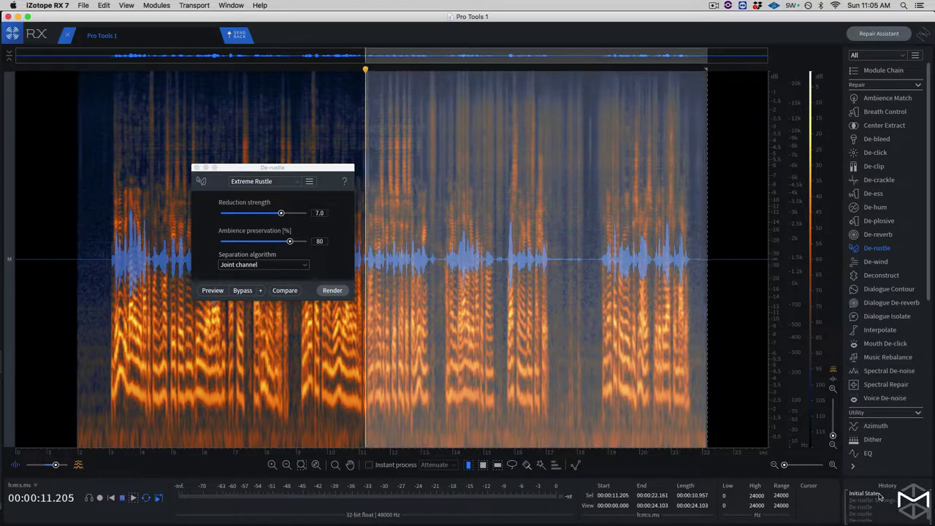
key("space")
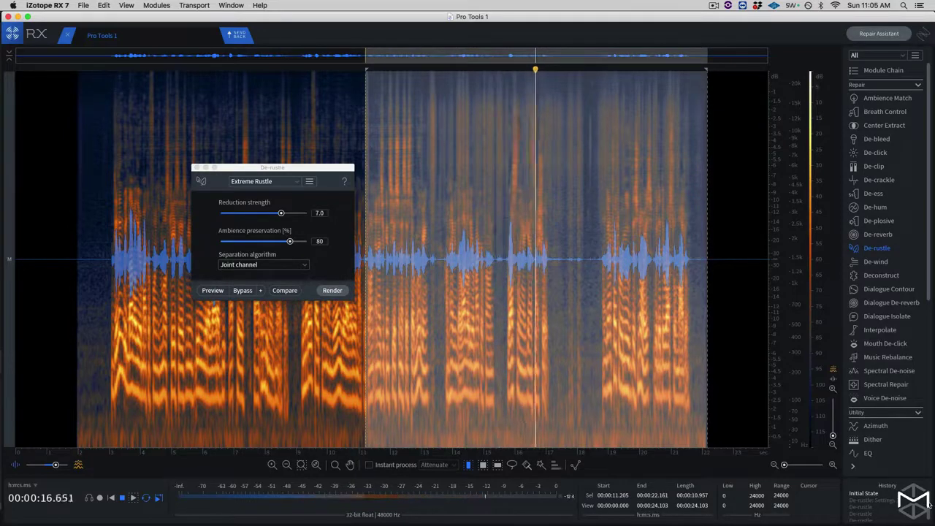
left_click(873, 518)
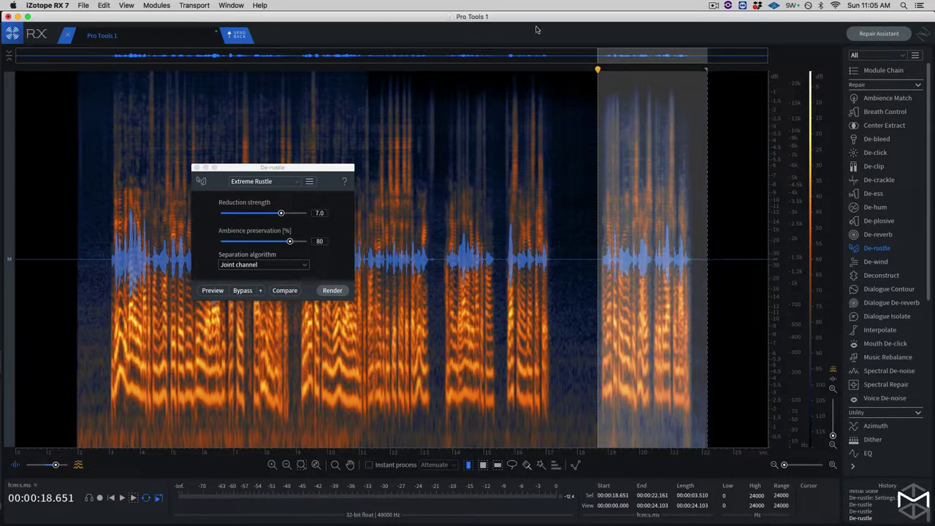
left_click_drag(375, 80, 703, 111)
key("space")
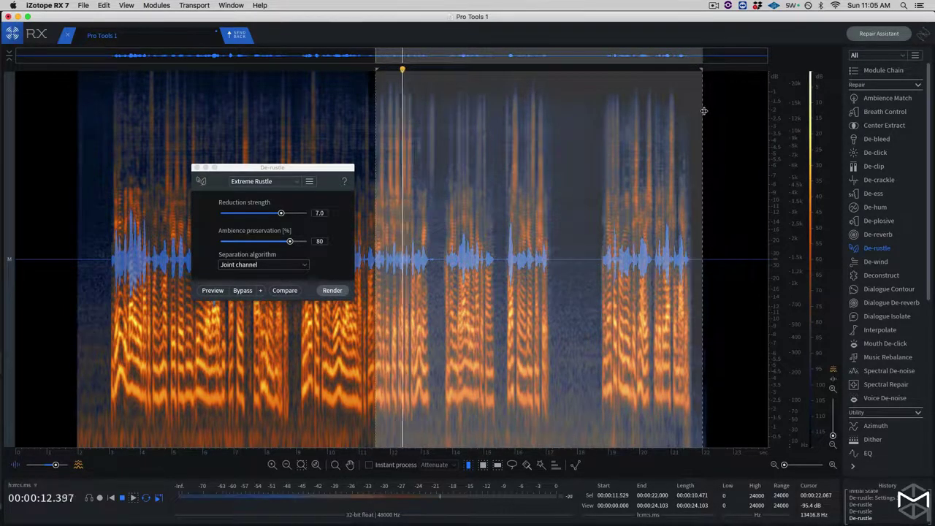
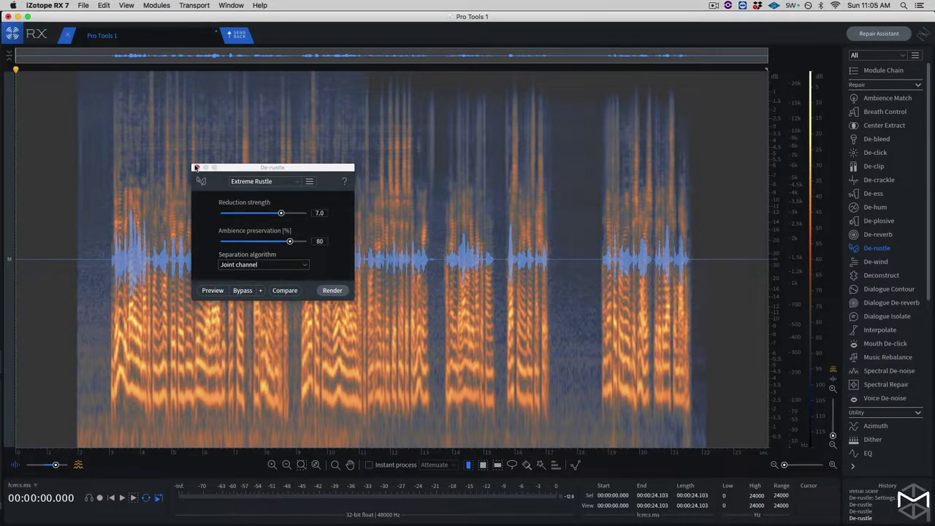
Close De-rustle, send the repaired audio back to Pro Tools and render it on the derustle .RX playlist.
left_click(196, 167)
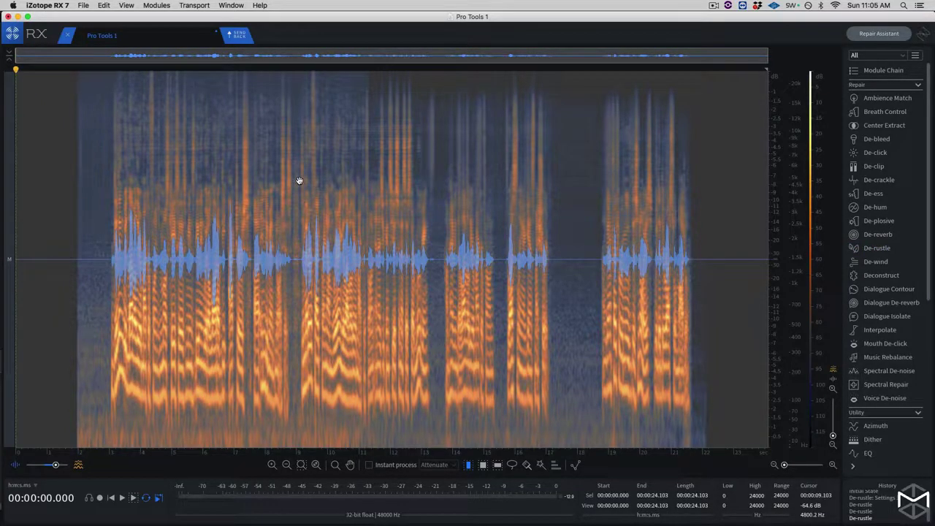
left_click(238, 38)
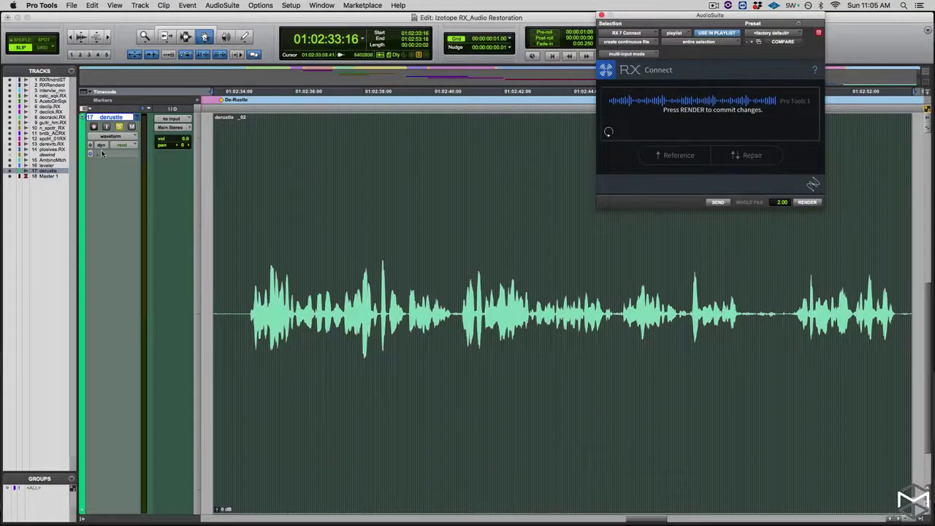
left_click(141, 119)
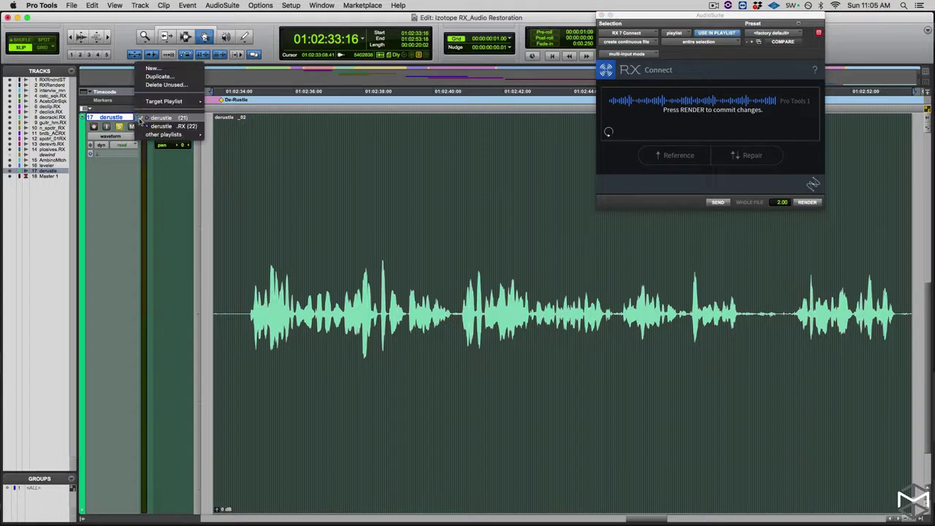
left_click(162, 85)
left_click(803, 202)
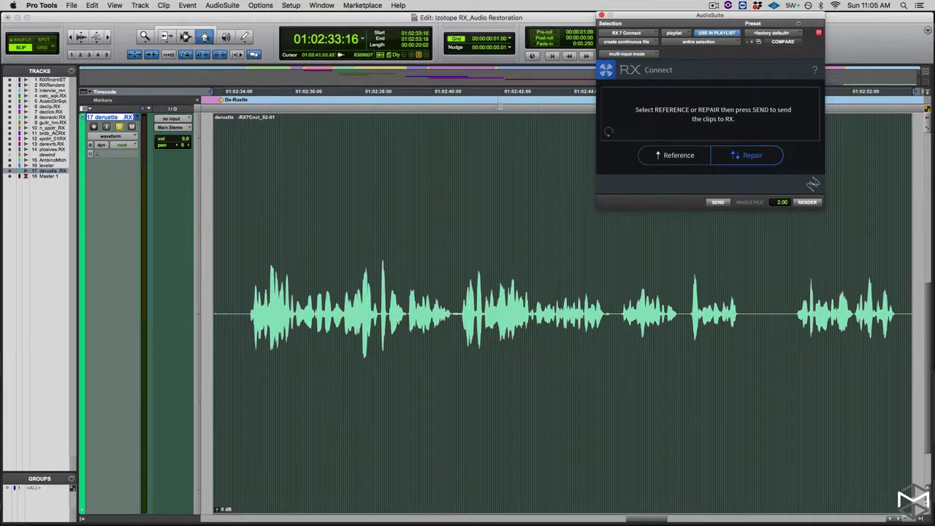
Move the RX Connect window aside and play the original derustle playlist from 01:02:42:18.
left_click_drag(635, 14, 184, 94)
left_click(476, 119)
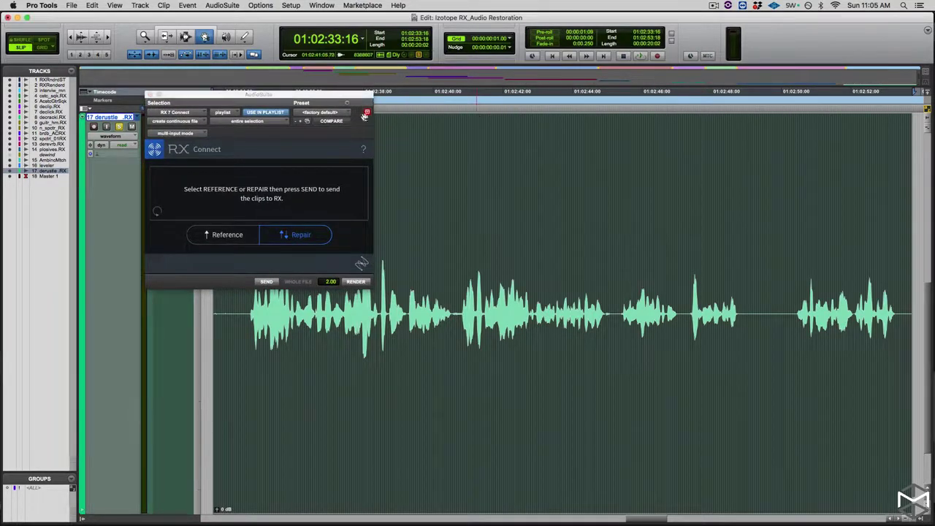
left_click(134, 119)
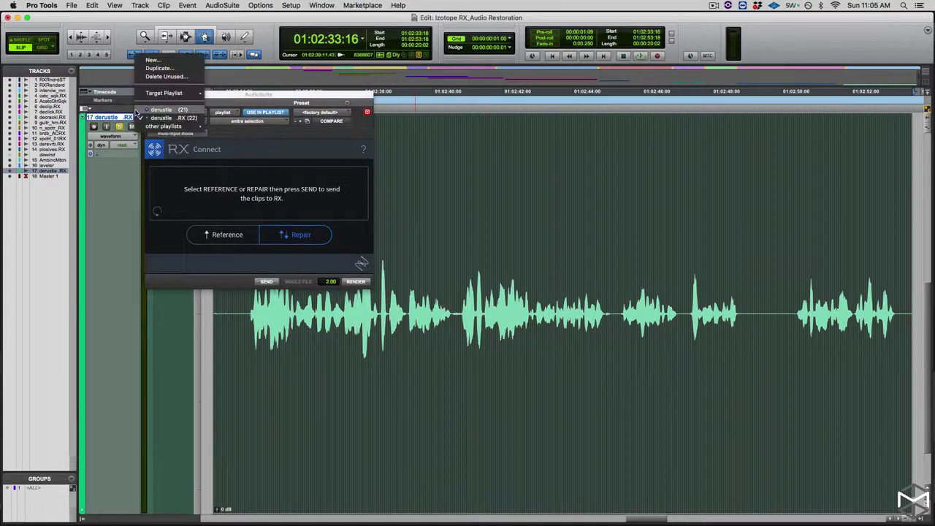
left_click(168, 116)
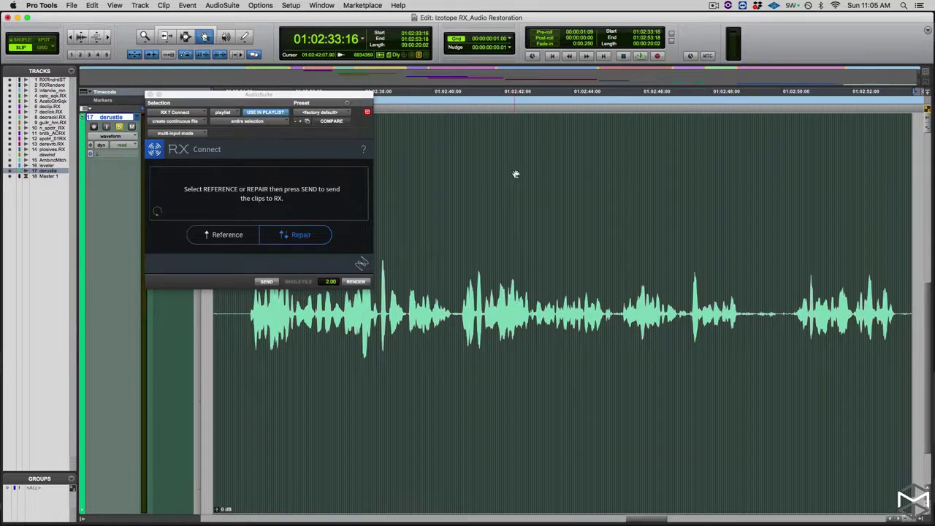
key("F6")
key("F7")
left_click(529, 164)
key("space")
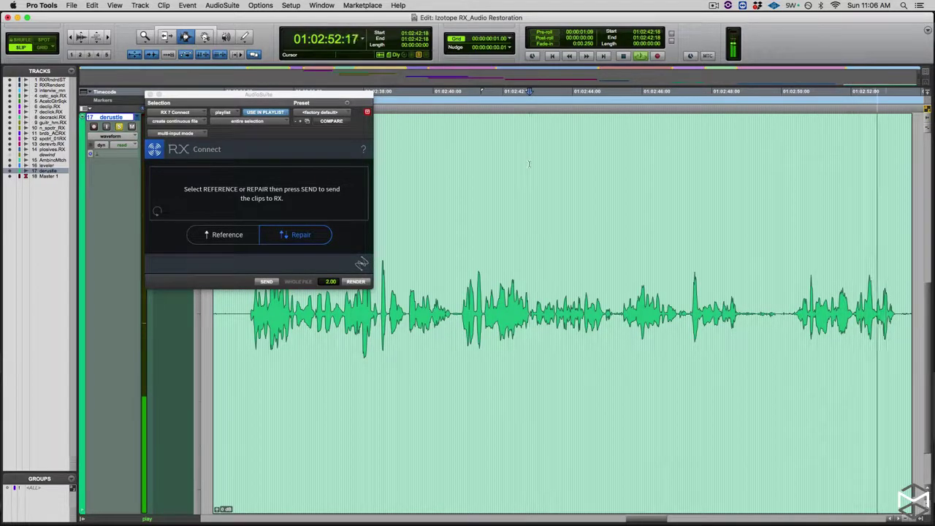
key("space")
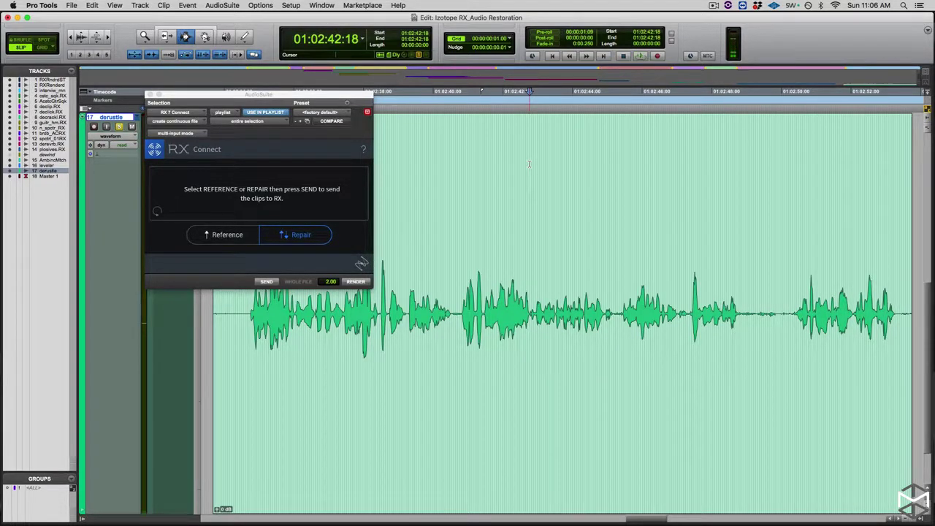
Switch the track to the derustle .RX playlist and play the repaired audio from the same position.
left_click(135, 117)
left_click(135, 127)
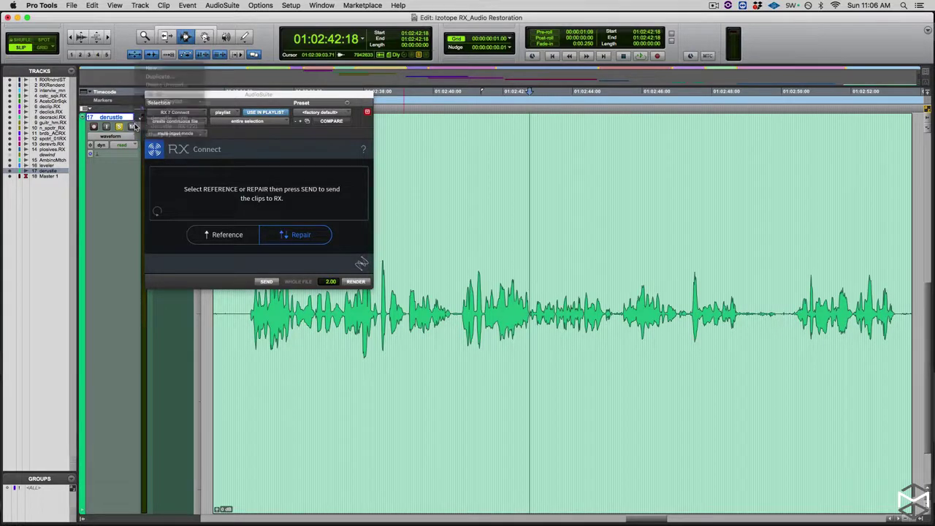
key("space")
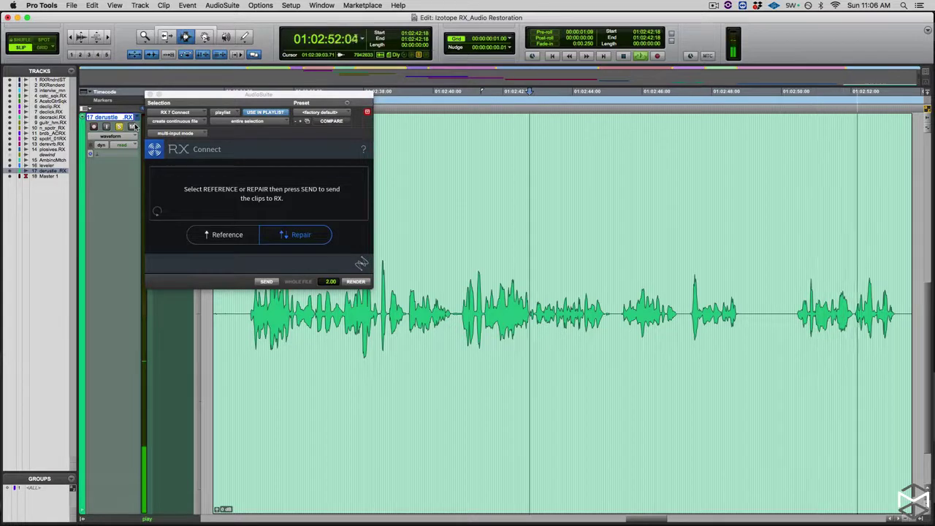
key("space")
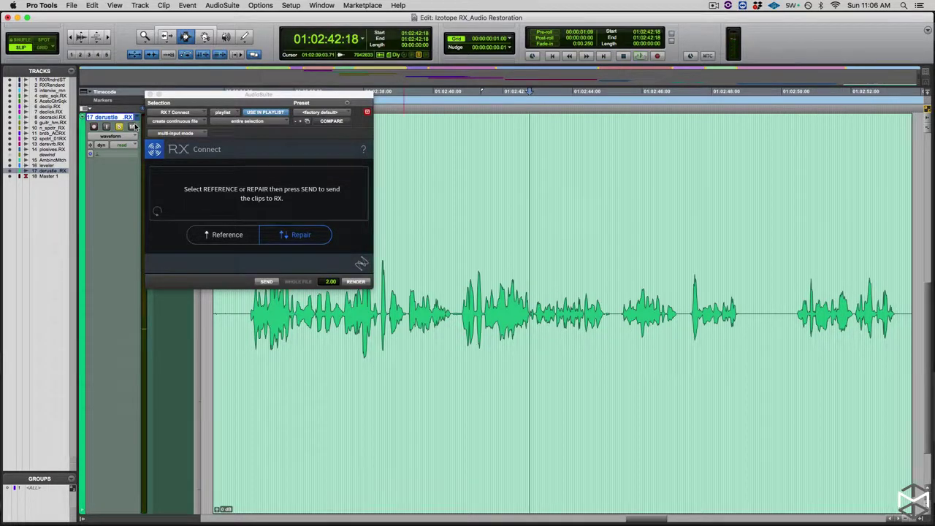